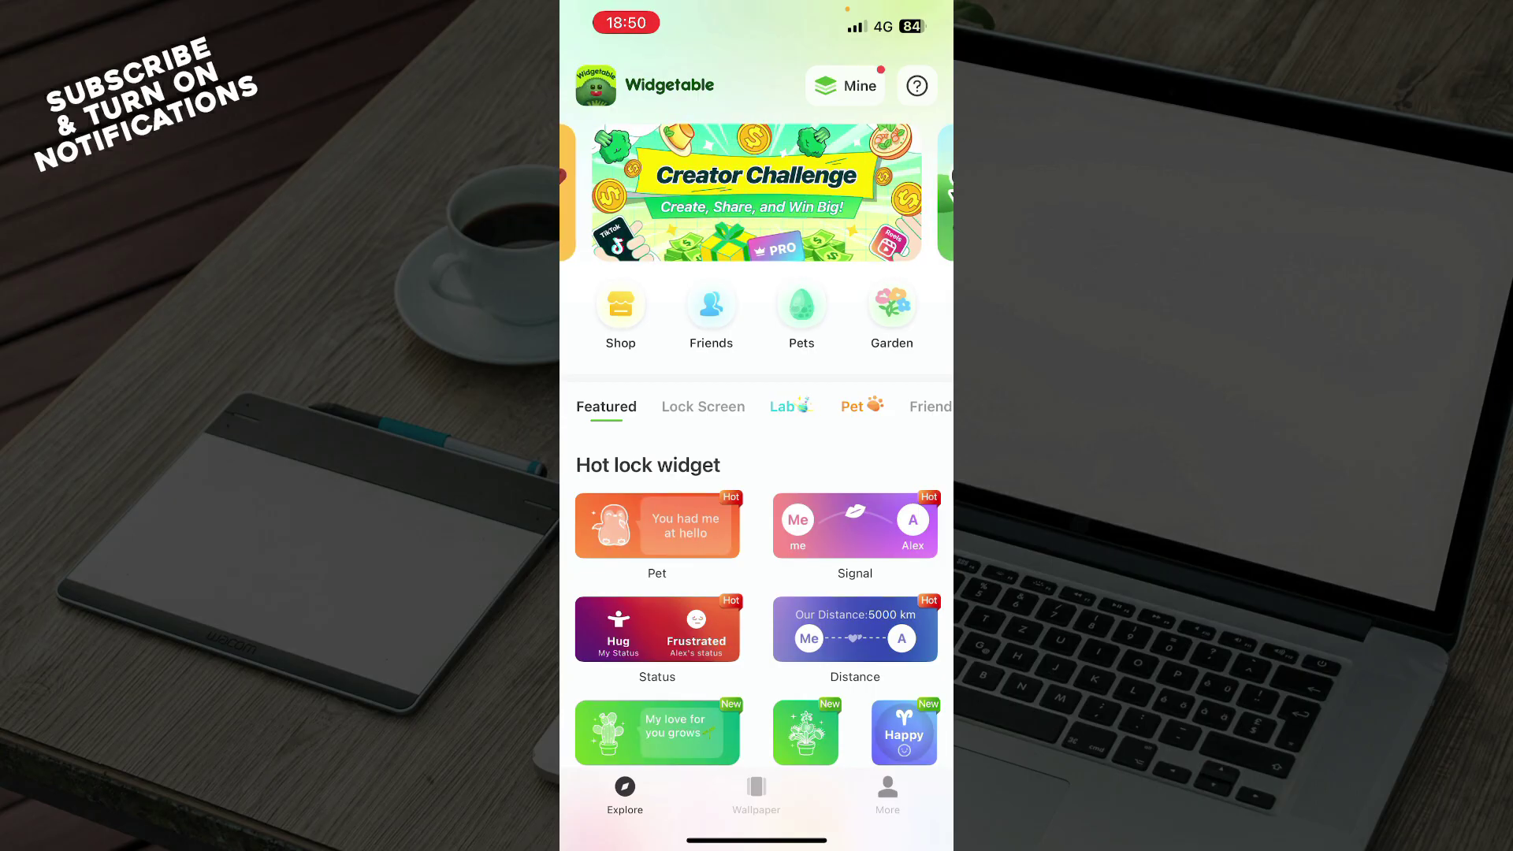
scroll(758, 474, down, 2)
scroll(756, 473, down, 1)
scroll(757, 473, up, 2)
scroll(757, 474, up, 2)
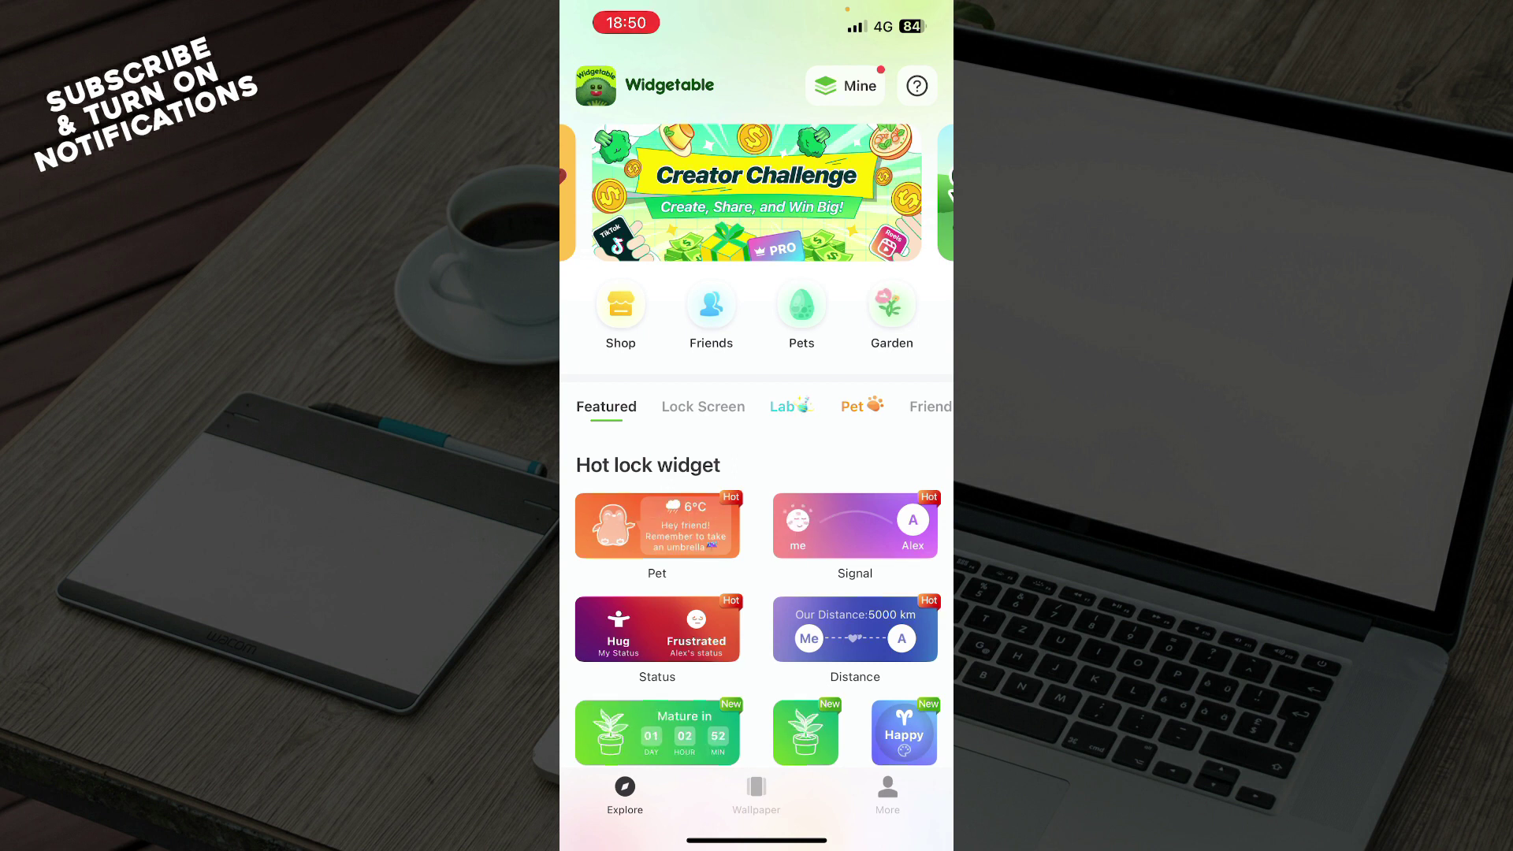
- Visit the wallpaper gallery and profile page, then return to the hot lock widget feed
click(757, 794)
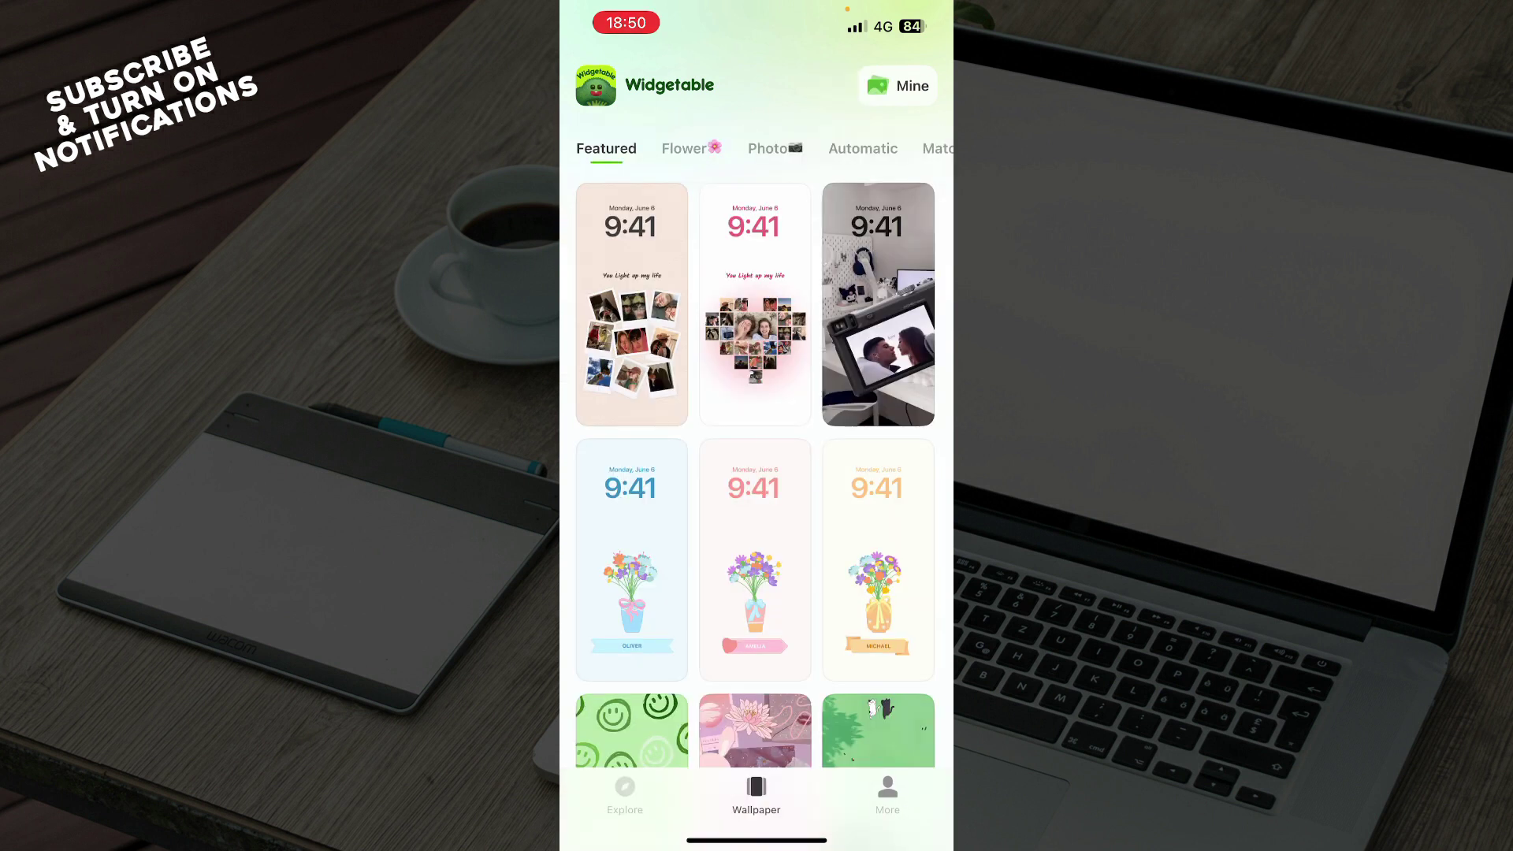
click(886, 795)
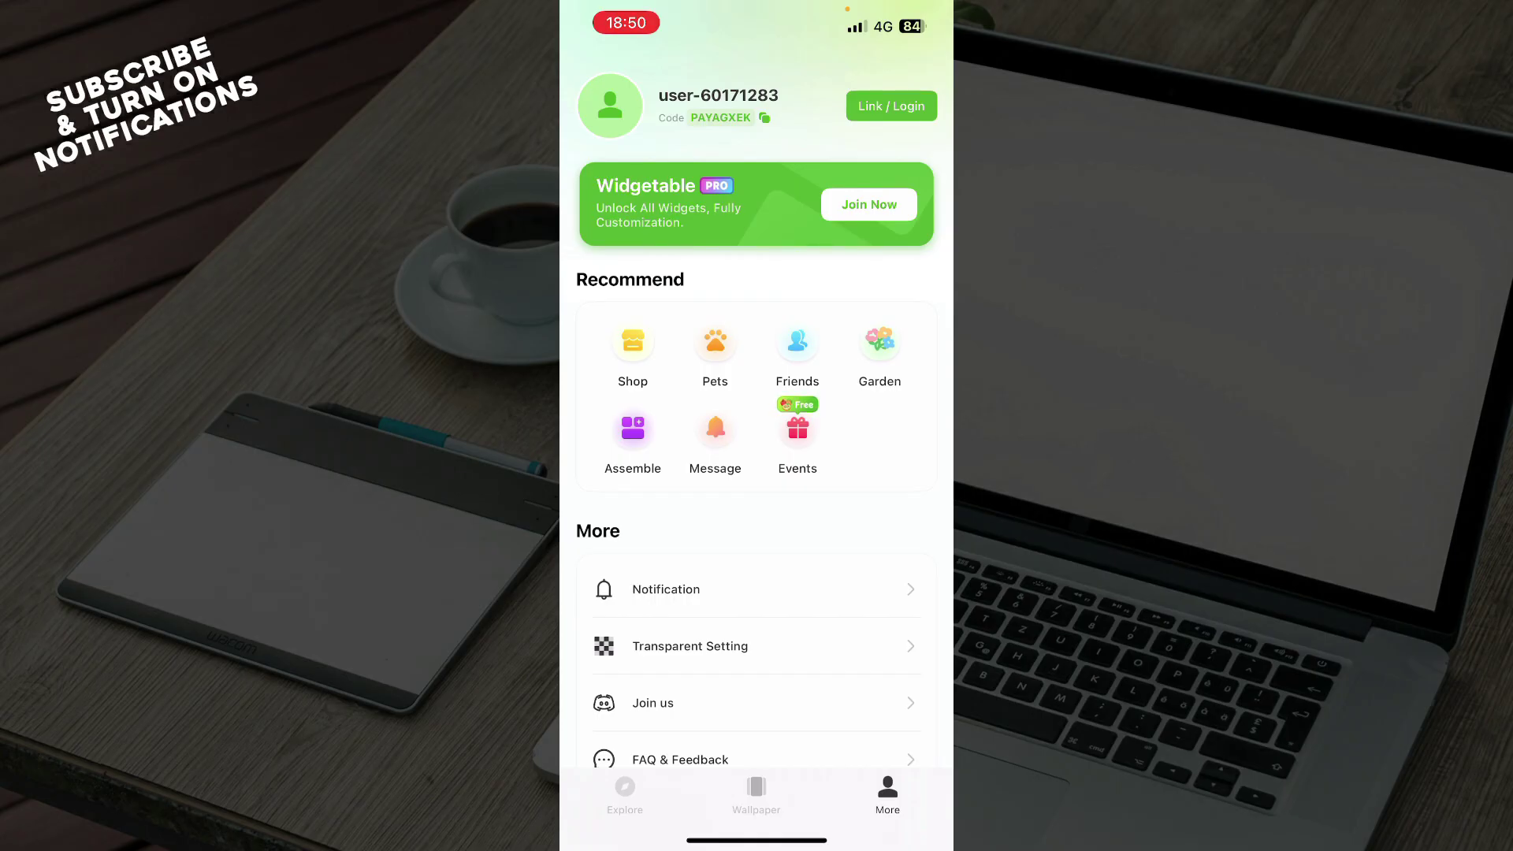
click(624, 795)
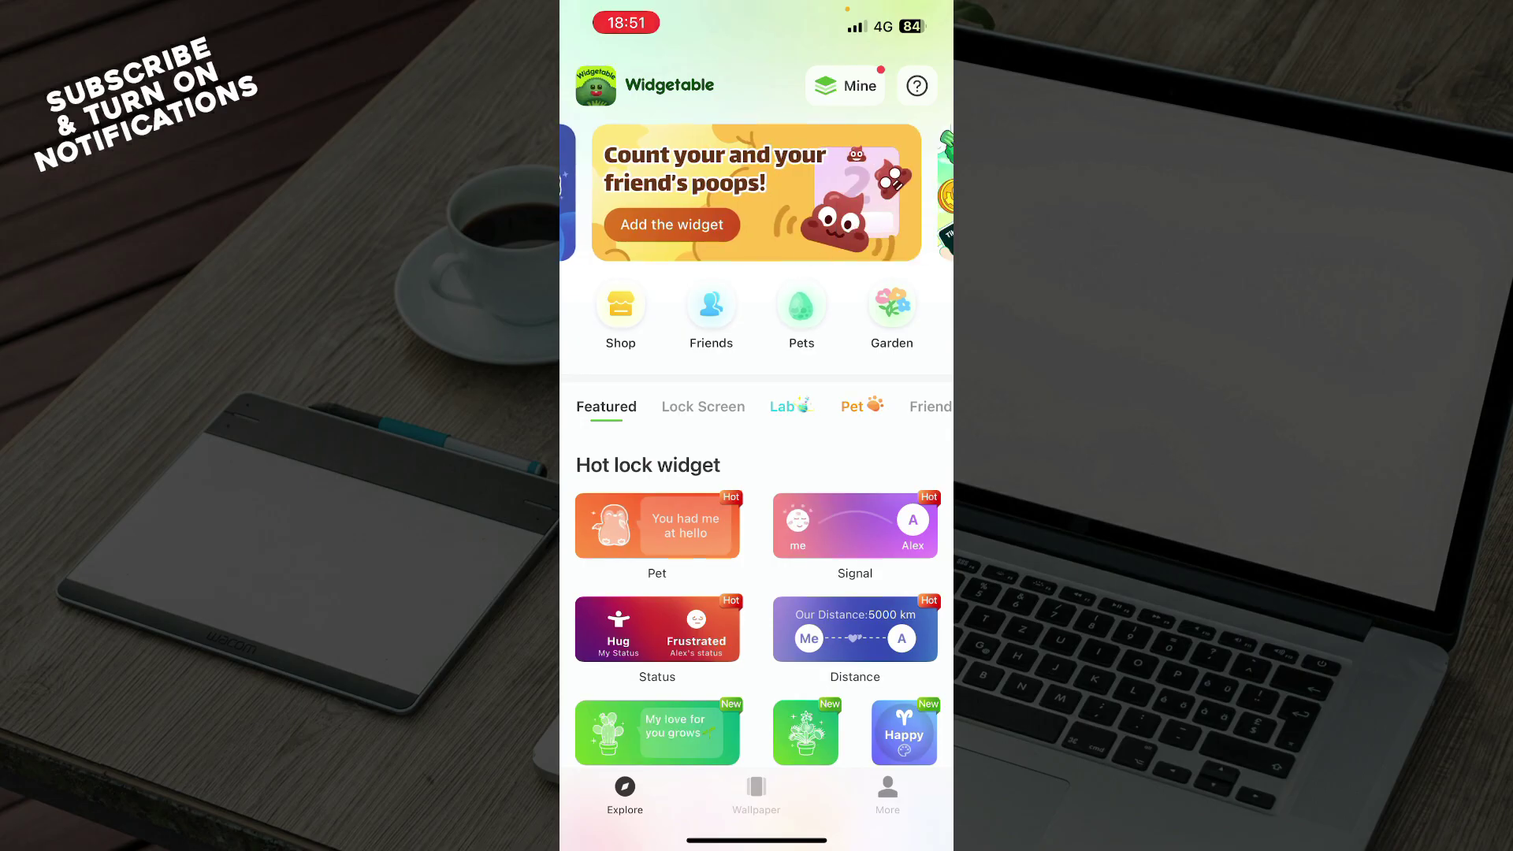
- Open the profile page showing the Widgetable PRO membership offer
click(887, 794)
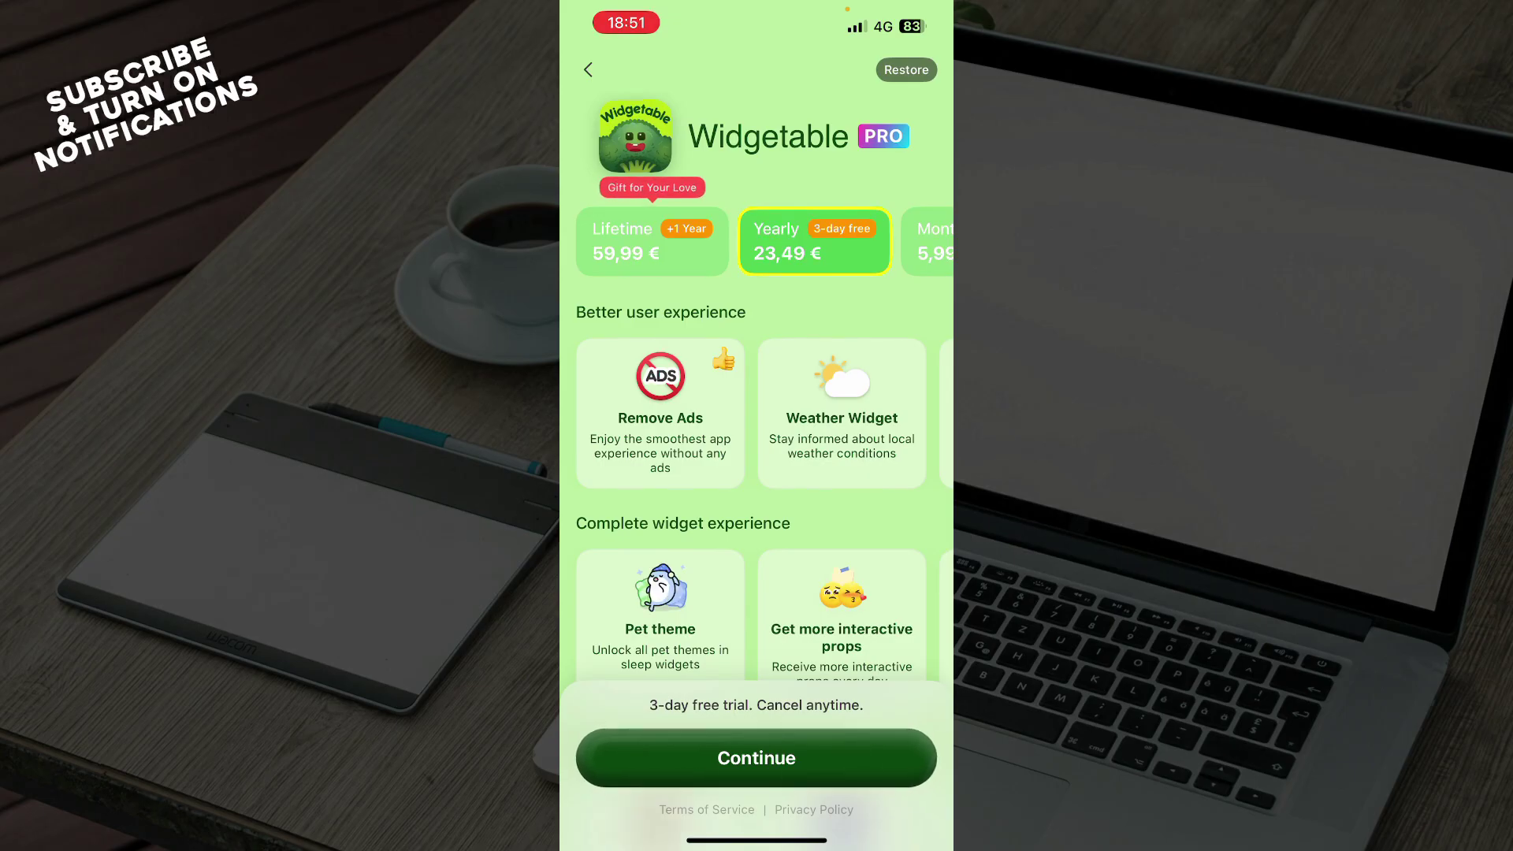
scroll(757, 242, right, 2)
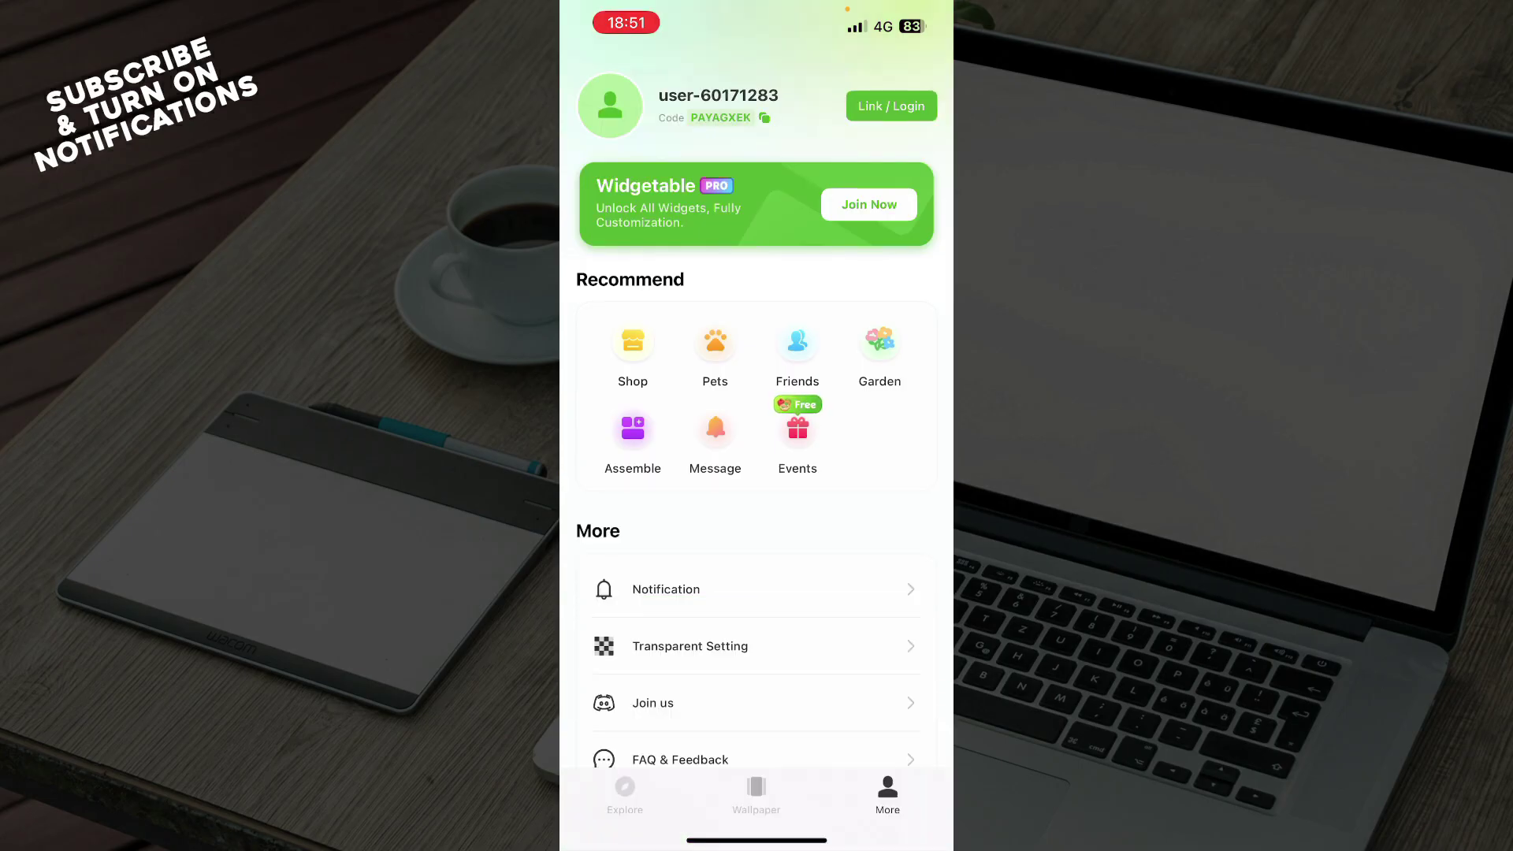
- Return to the Explore feed showing the Pet, Signal, Status and Distance widgets
click(625, 798)
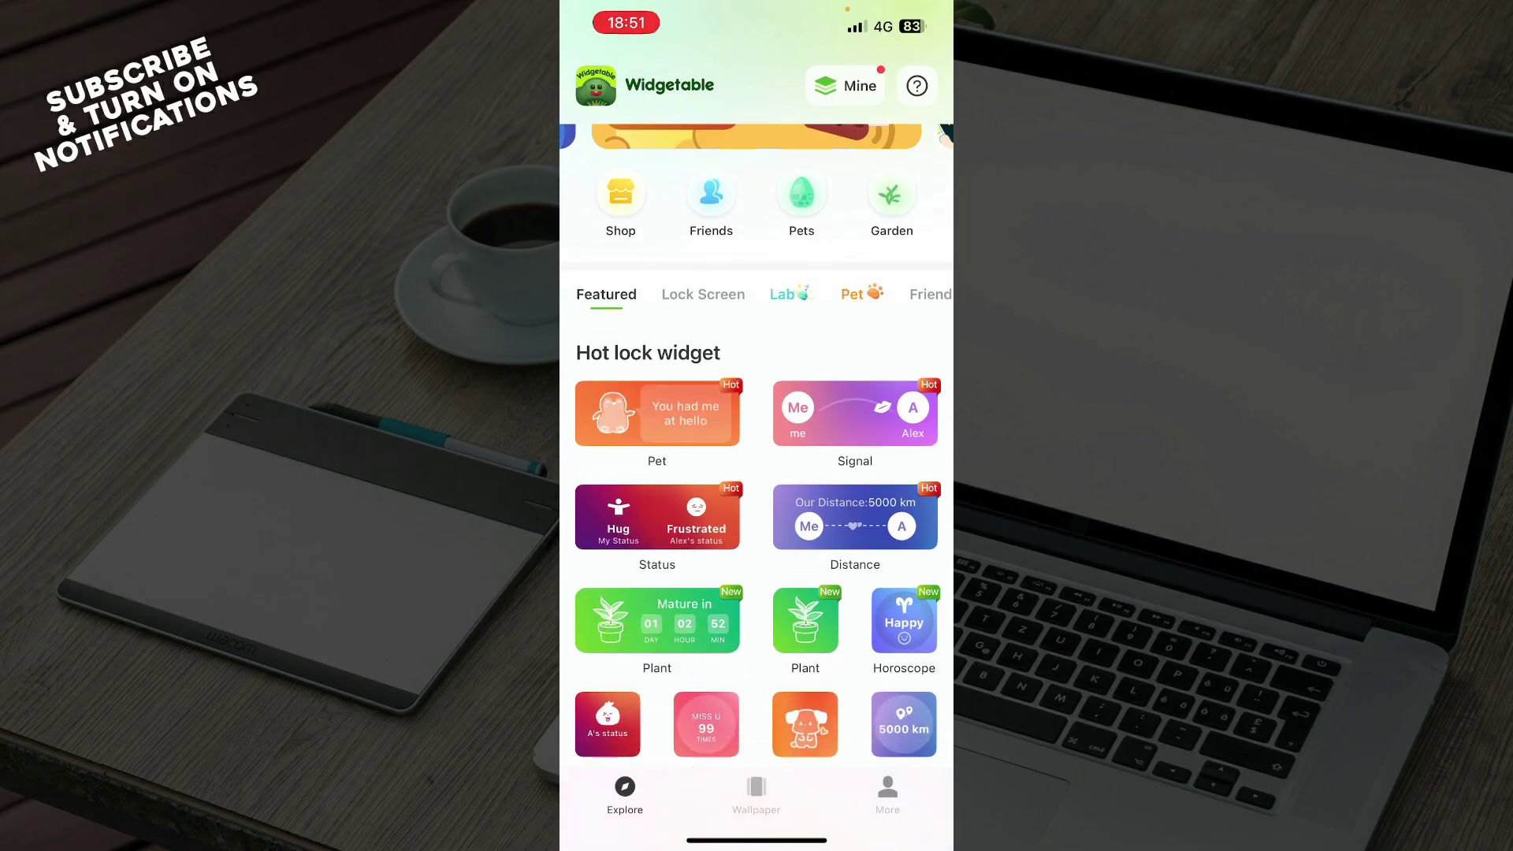